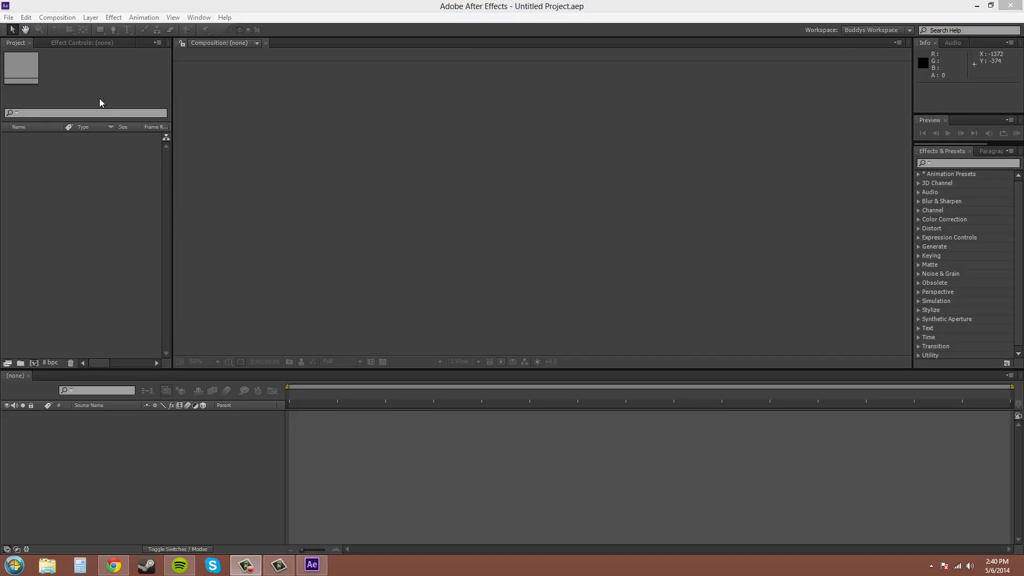
Open the recent project ae1.aep and show the Motion Sketch panel.
click(9, 18)
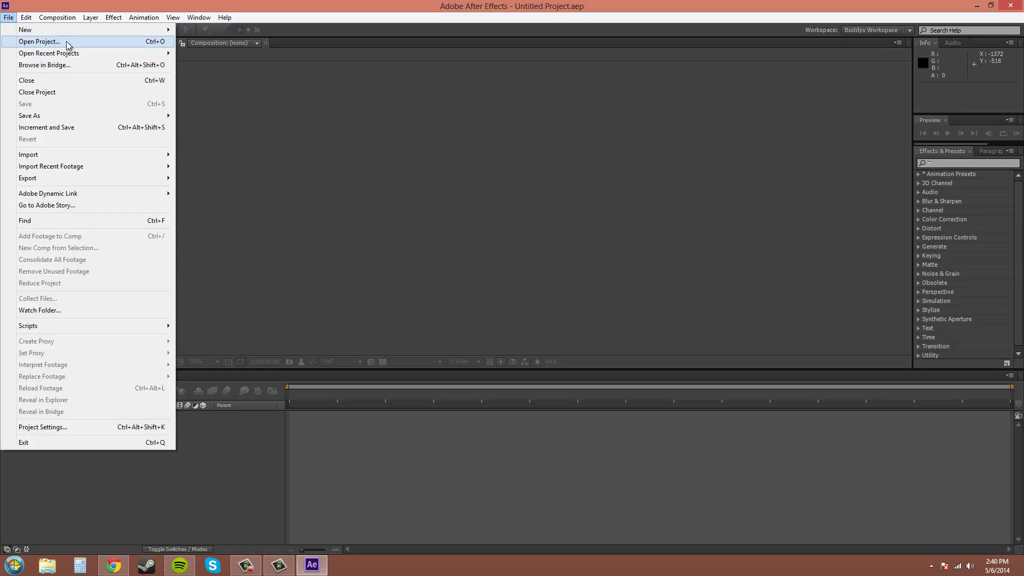
mouse_move(72, 54)
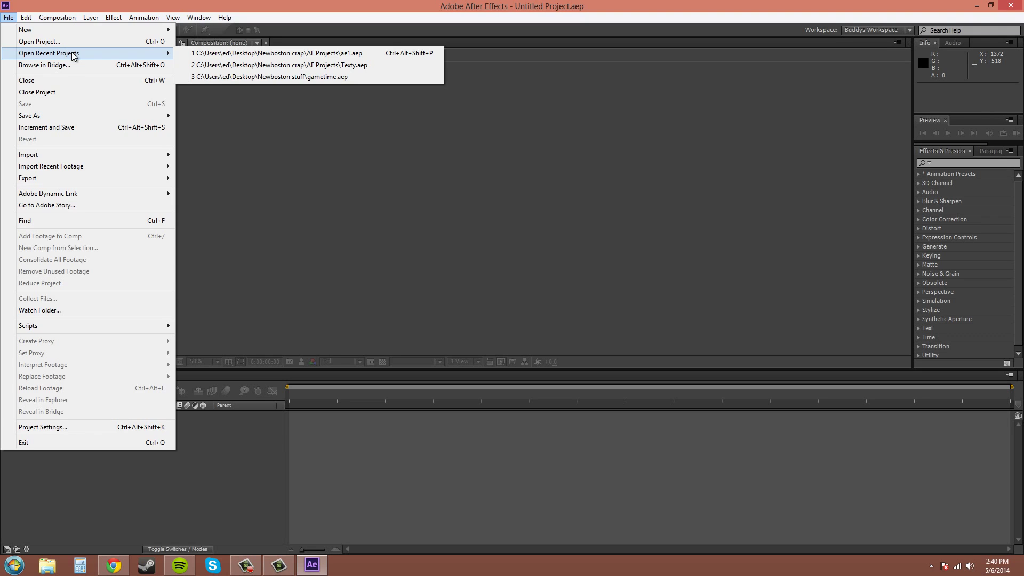
click(300, 53)
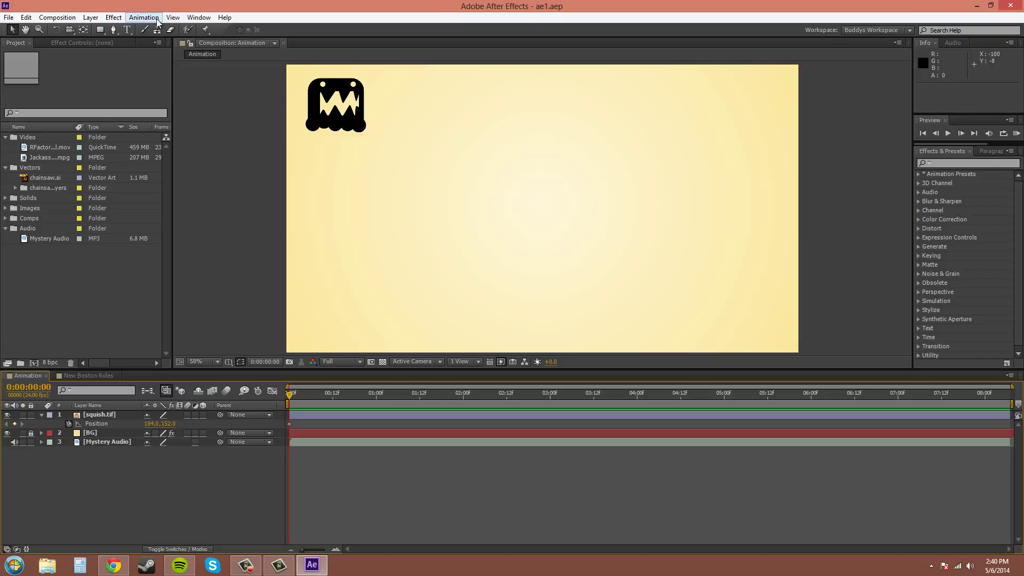
click(195, 19)
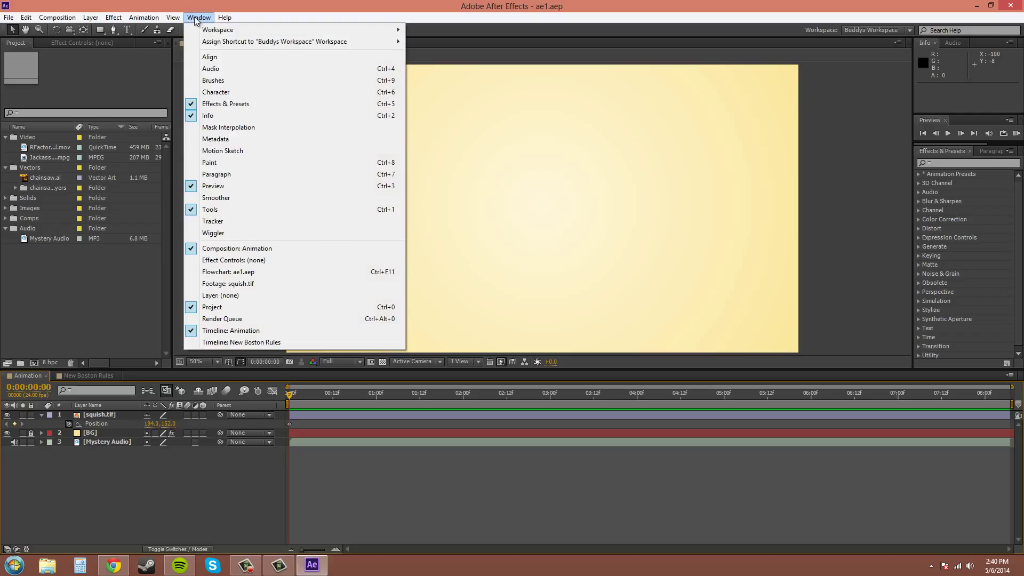
click(241, 152)
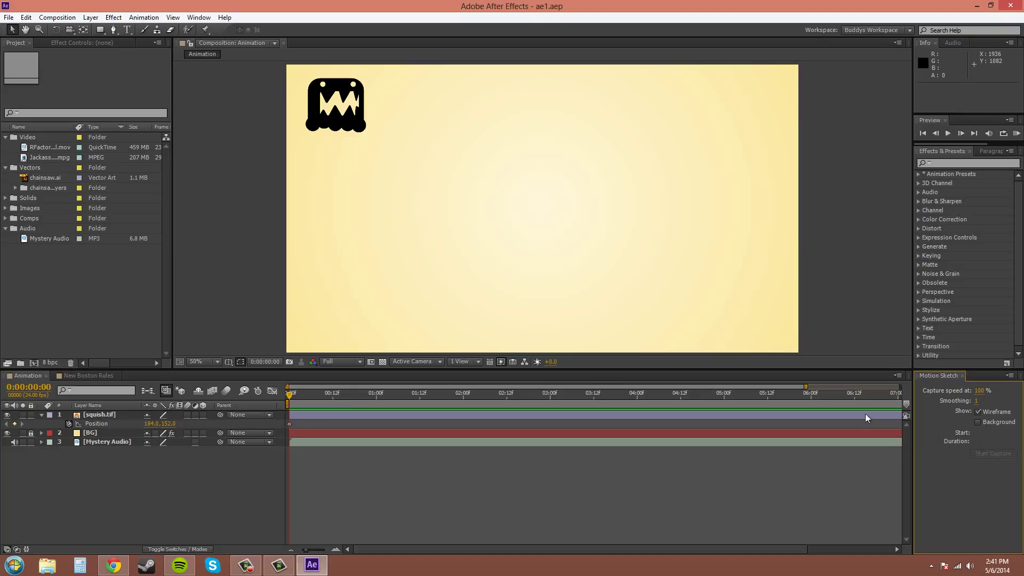
Mute the Mystery Audio layer and capture a winding motion sketch for squish.tif, starting near the frame's lower-right corner and ending toward its upper left.
click(94, 422)
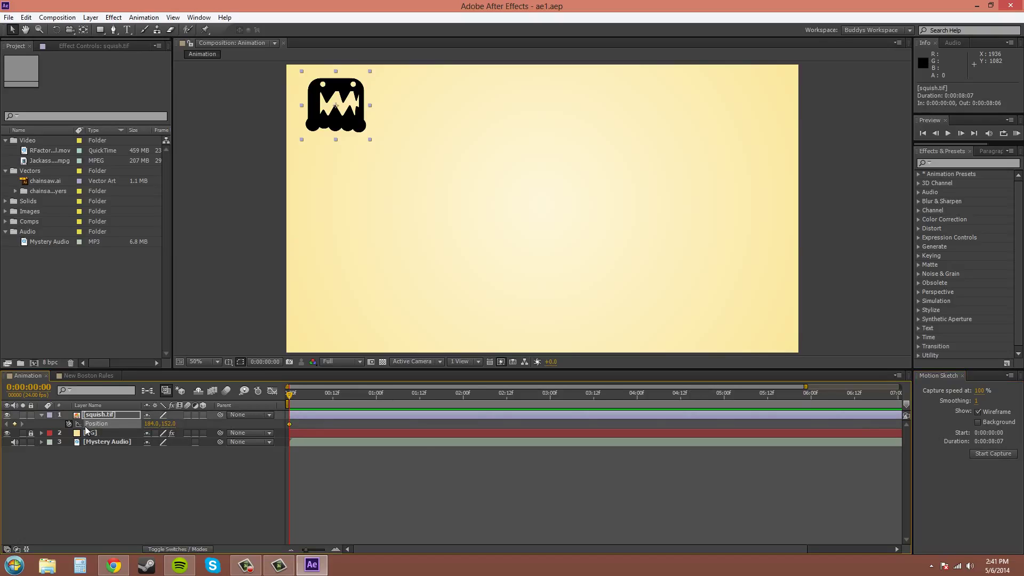
click(15, 442)
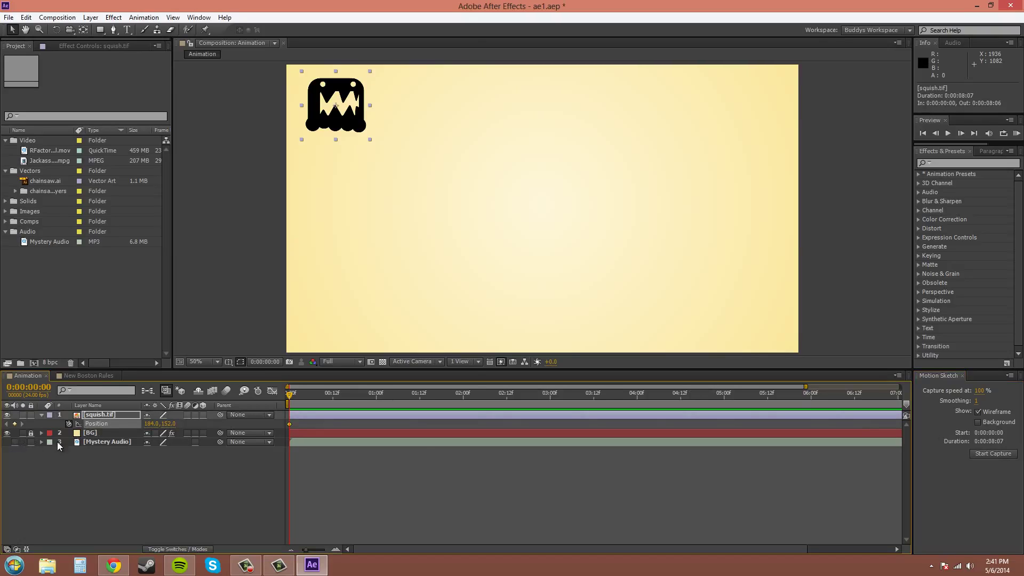
click(996, 454)
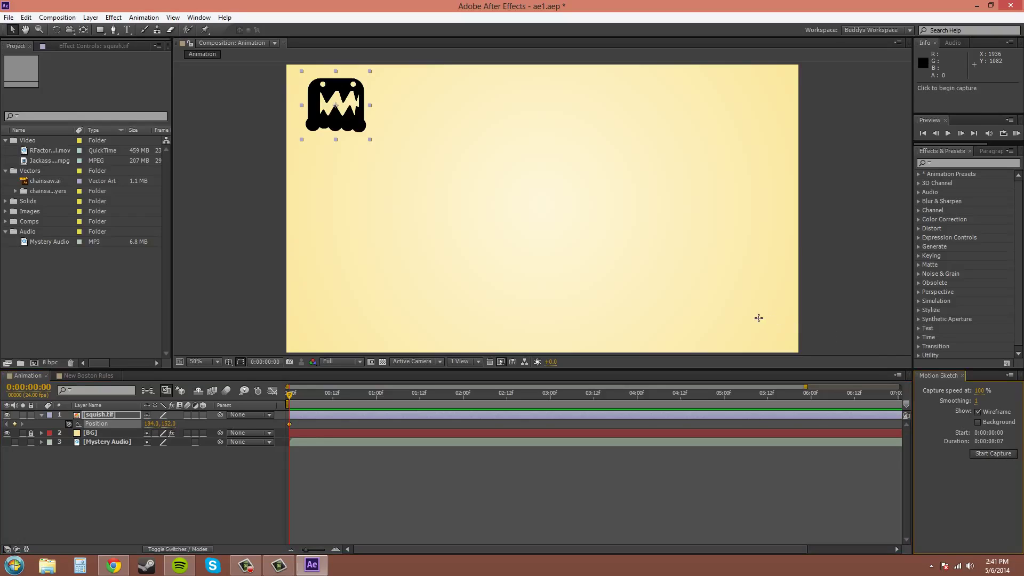
mouse_move(761, 323)
mouse_down()
mouse_move(717, 192)
mouse_move(677, 175)
mouse_move(638, 249)
mouse_move(596, 271)
mouse_move(549, 259)
mouse_move(529, 211)
mouse_move(525, 145)
mouse_move(492, 121)
mouse_move(481, 142)
mouse_move(473, 279)
mouse_move(681, 302)
mouse_move(433, 304)
mouse_move(404, 272)
mouse_move(380, 128)
mouse_up()
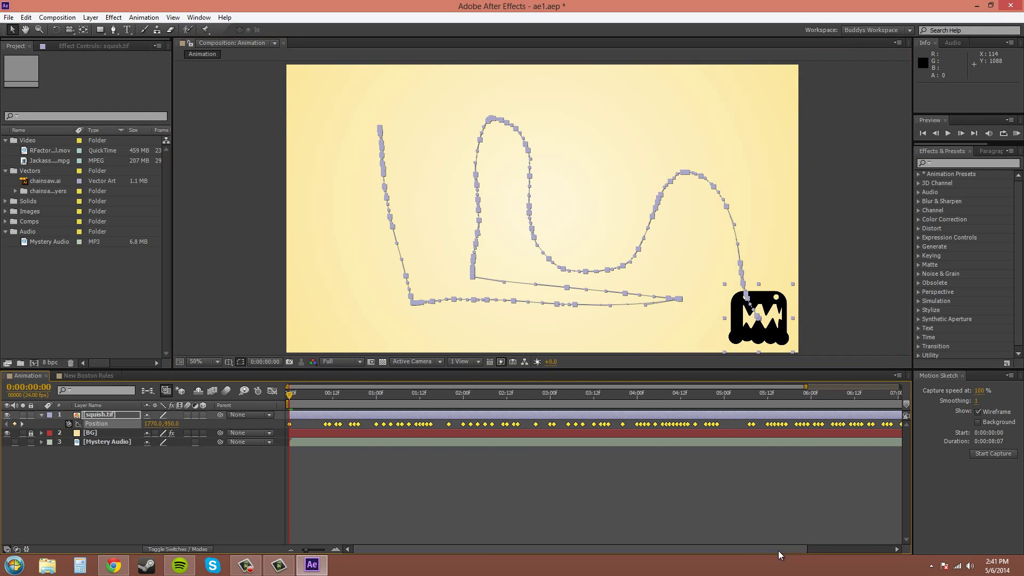
Examine the captured Position keyframes along the timeline and play a RAM preview of the squish.tif animation.
drag(779, 550, 631, 528)
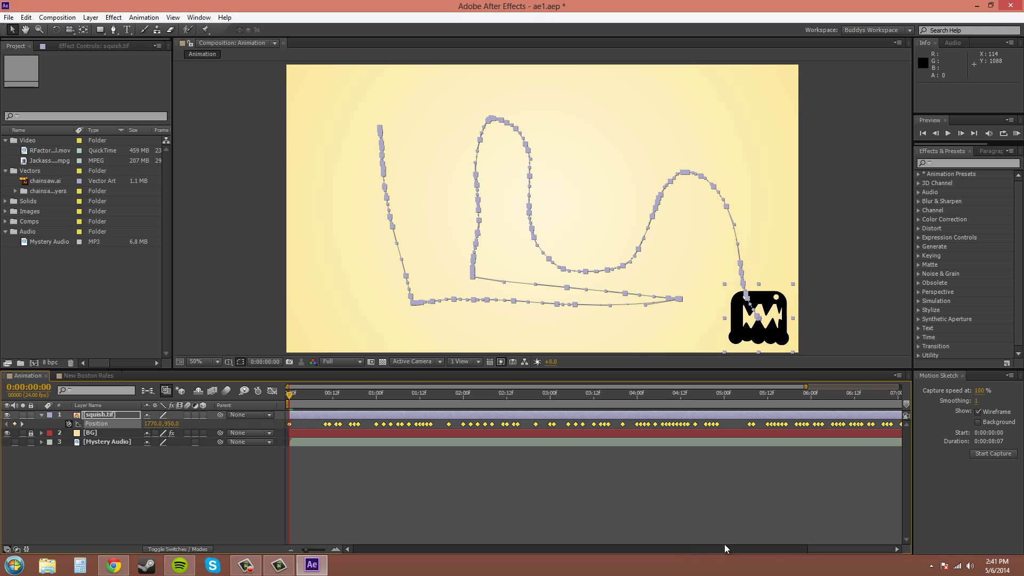
drag(724, 548, 868, 551)
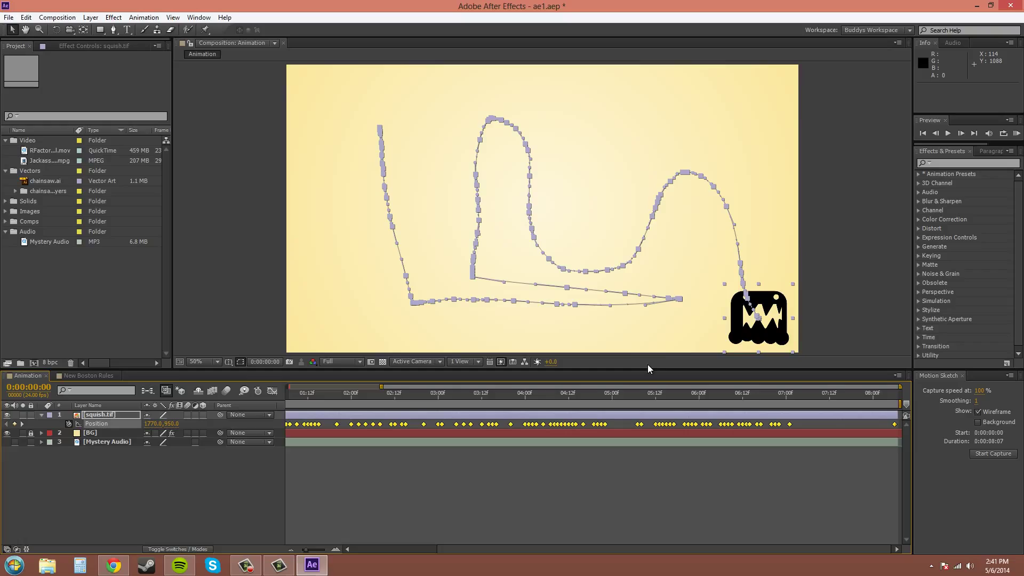
click(1017, 134)
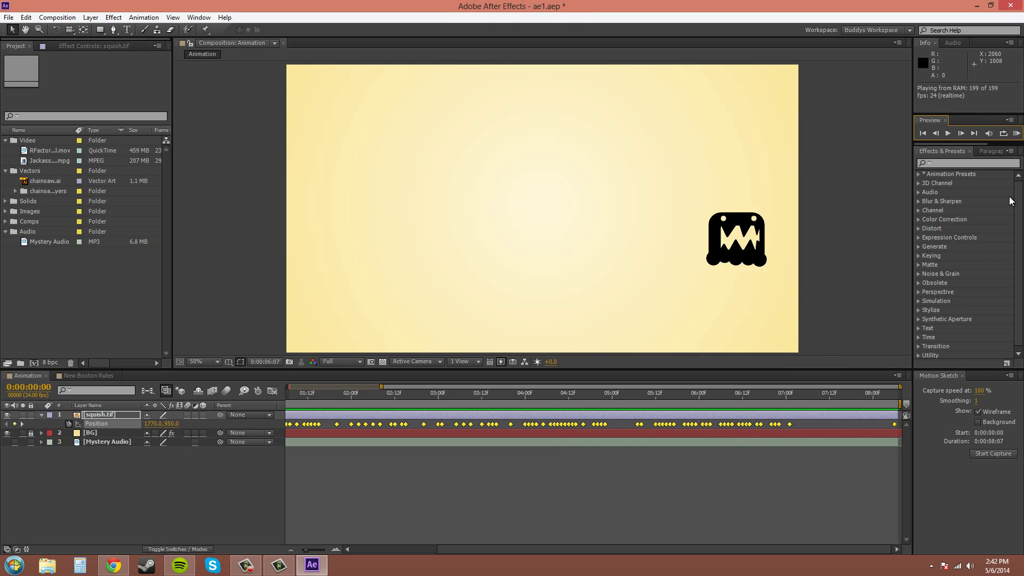
click(1017, 134)
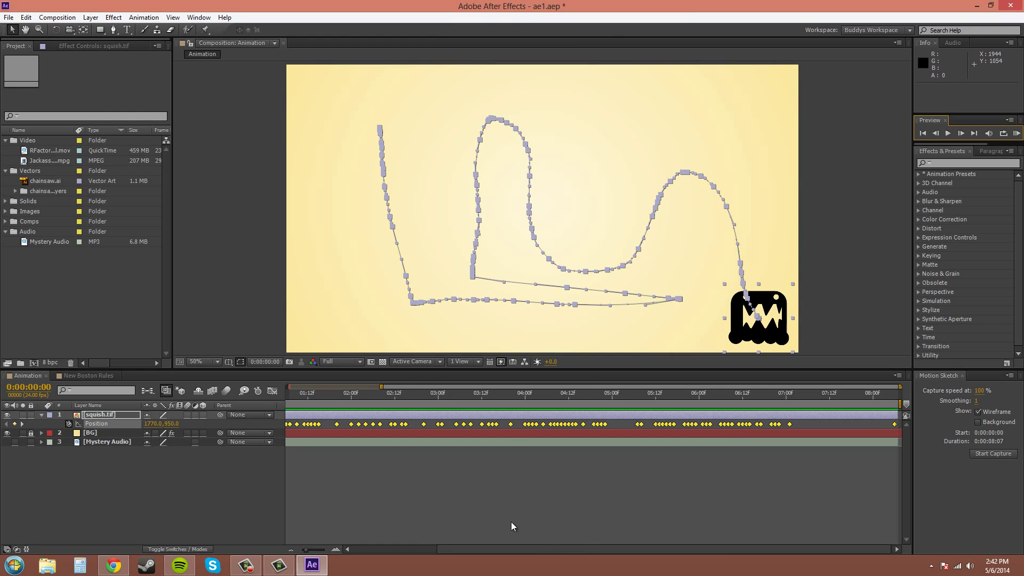
Delete all of the captured Position keyframes from the squish.tif layer.
drag(581, 548, 443, 550)
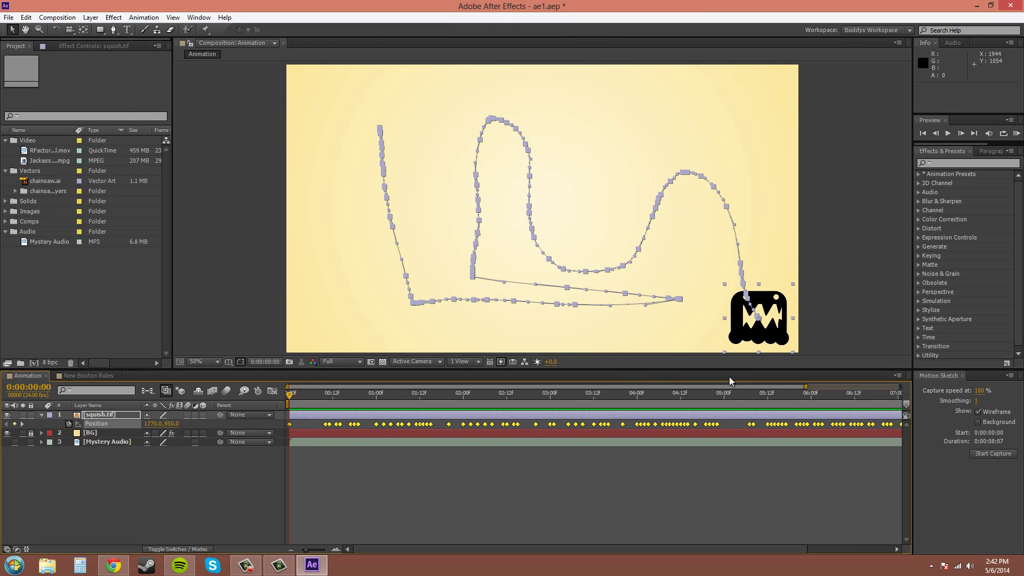
key(Delete)
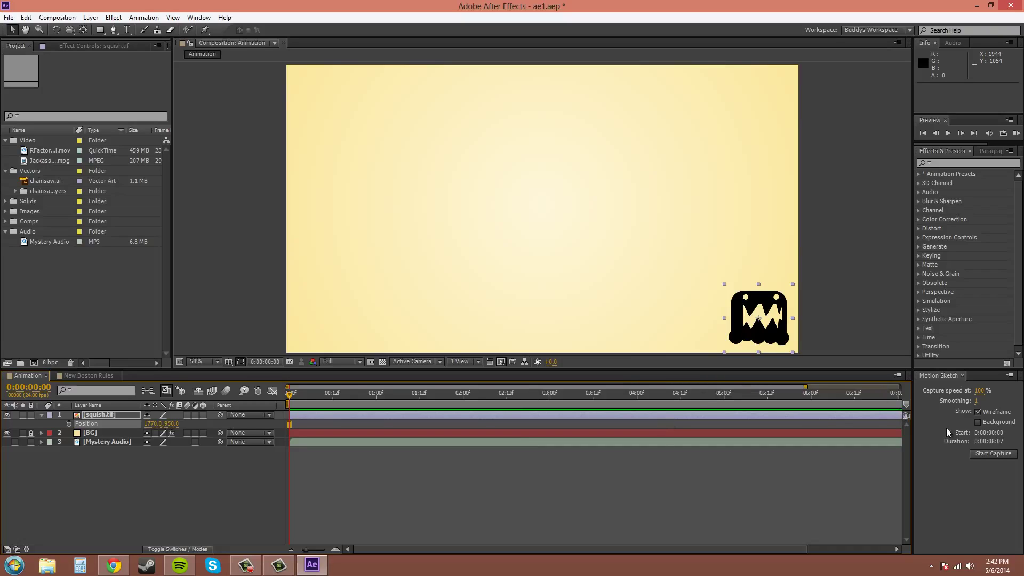
Enable the Background display for motion sketching and capture a looping path for squish.tif, starting near the frame's right edge.
click(978, 423)
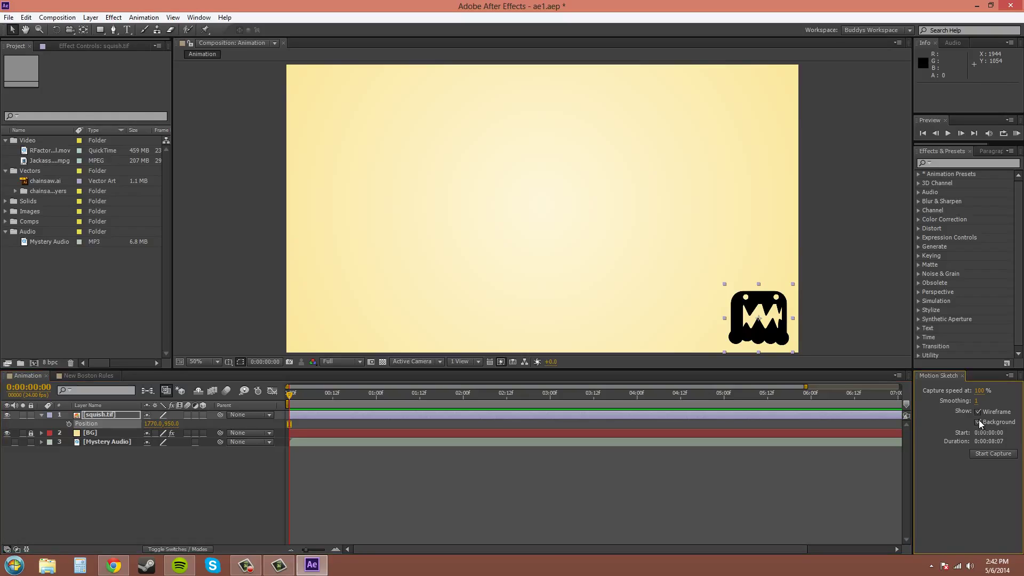
click(990, 453)
mouse_move(764, 238)
mouse_down()
mouse_move(724, 151)
mouse_move(673, 127)
mouse_move(651, 162)
mouse_move(657, 233)
mouse_move(641, 278)
mouse_move(597, 290)
mouse_move(561, 267)
mouse_move(550, 220)
mouse_move(559, 179)
mouse_move(543, 144)
mouse_move(471, 155)
mouse_move(449, 188)
mouse_move(489, 232)
mouse_move(465, 275)
mouse_move(421, 274)
mouse_move(367, 232)
mouse_move(377, 182)
mouse_move(404, 147)
mouse_move(447, 124)
mouse_move(691, 108)
mouse_move(734, 118)
mouse_move(765, 147)
mouse_move(782, 203)
mouse_move(764, 233)
mouse_up()
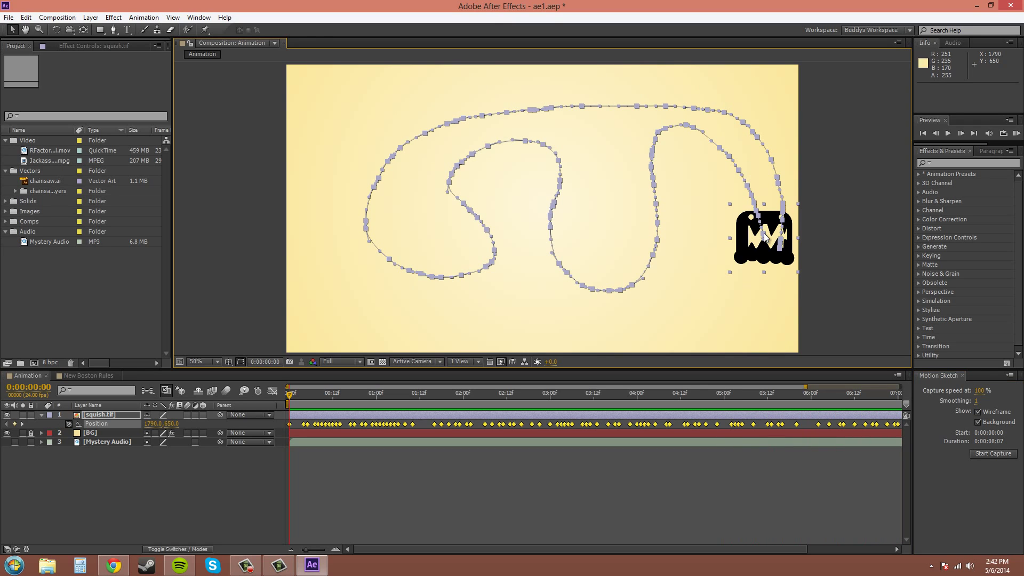
Try trimming the work area's start to 0:00:01:13 and its end to 0:00:05:18, restoring the full range after each trim.
drag(465, 552, 549, 550)
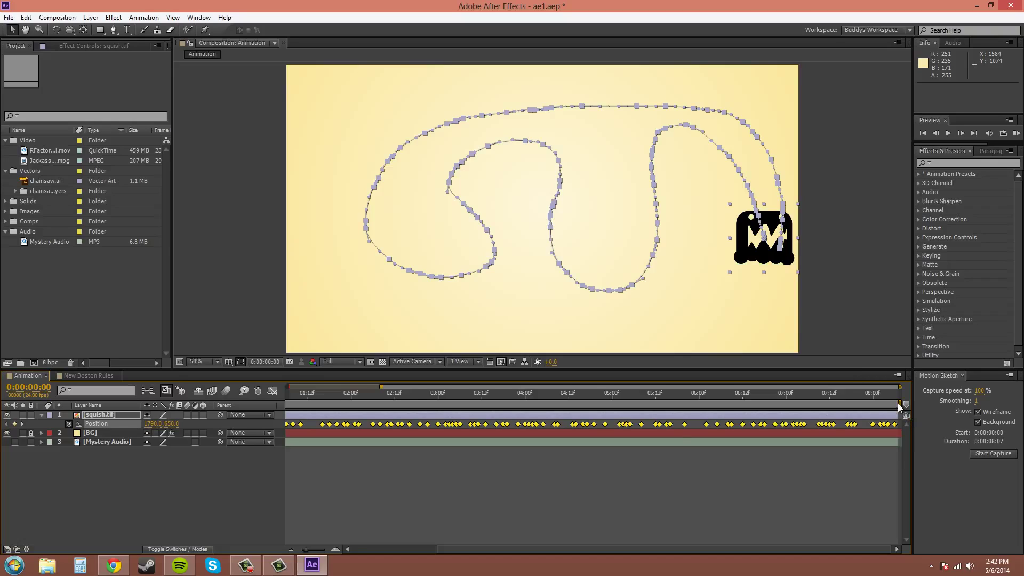
drag(689, 550, 604, 548)
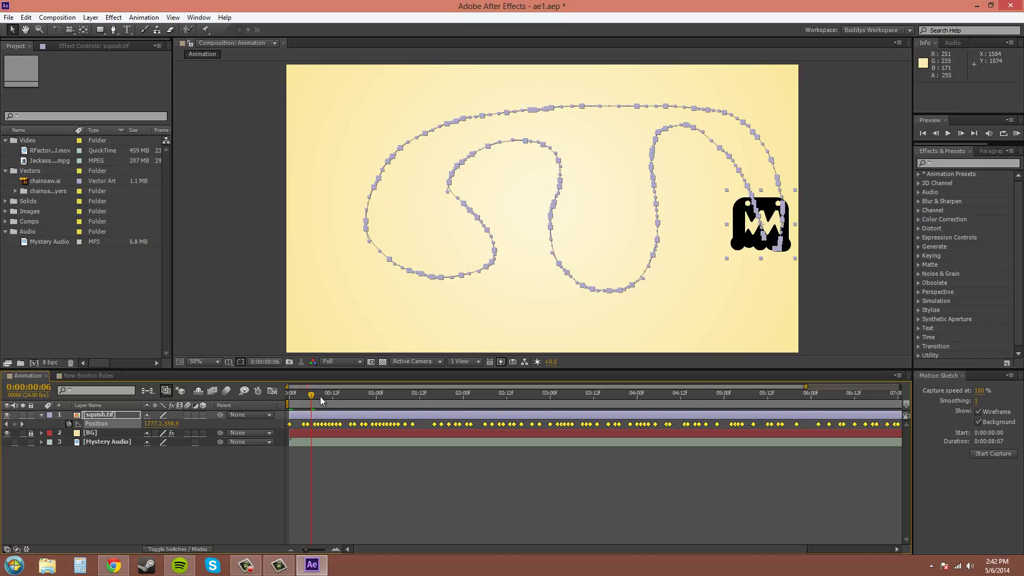
drag(312, 399, 421, 403)
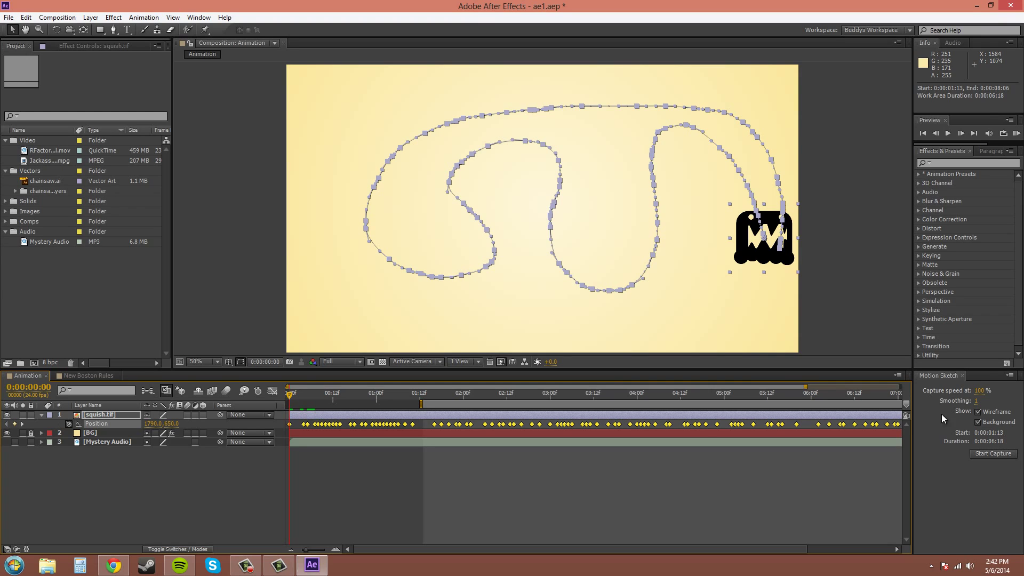
drag(421, 404, 289, 404)
drag(462, 549, 747, 550)
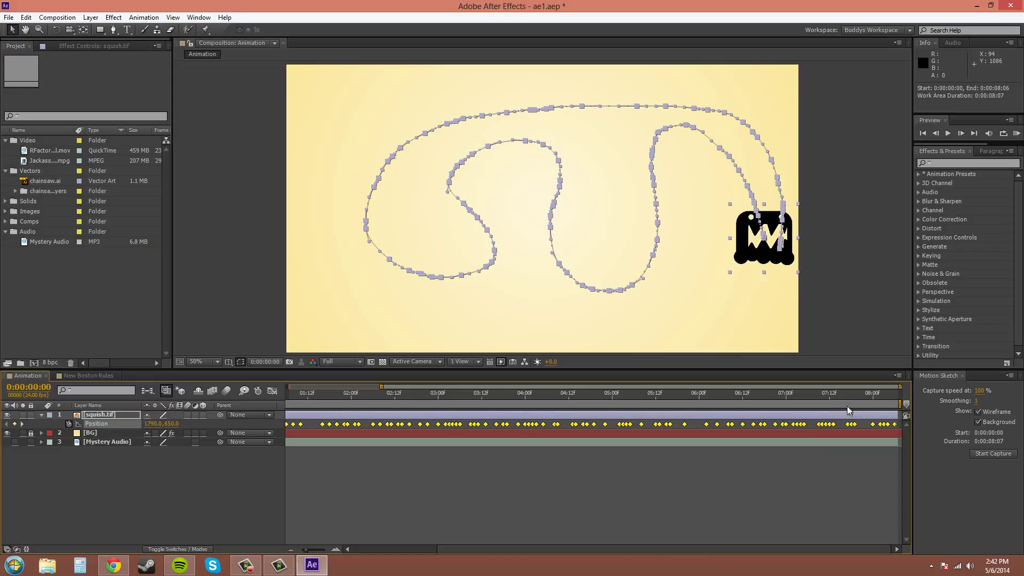
drag(901, 404, 683, 401)
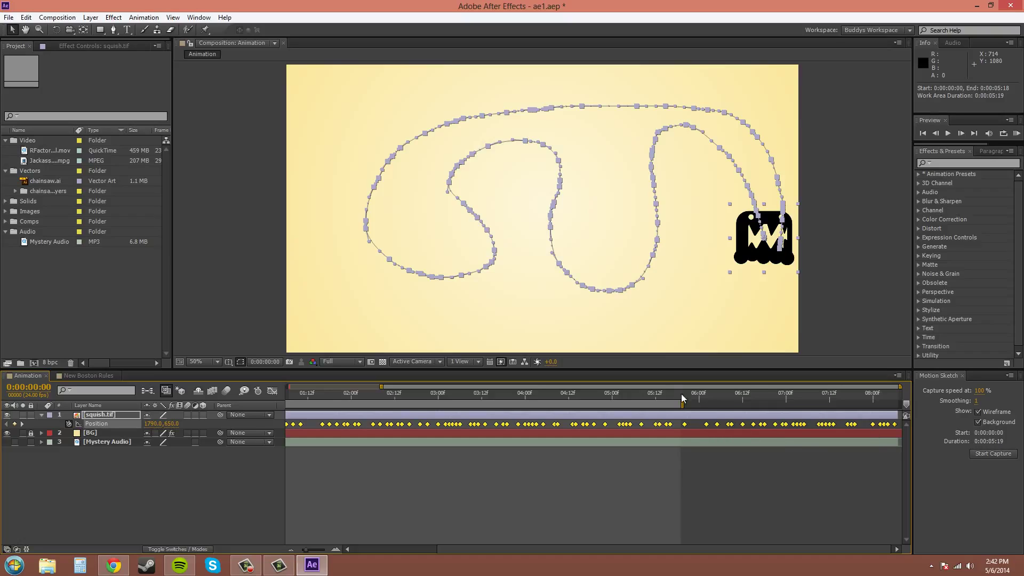
drag(683, 403, 942, 407)
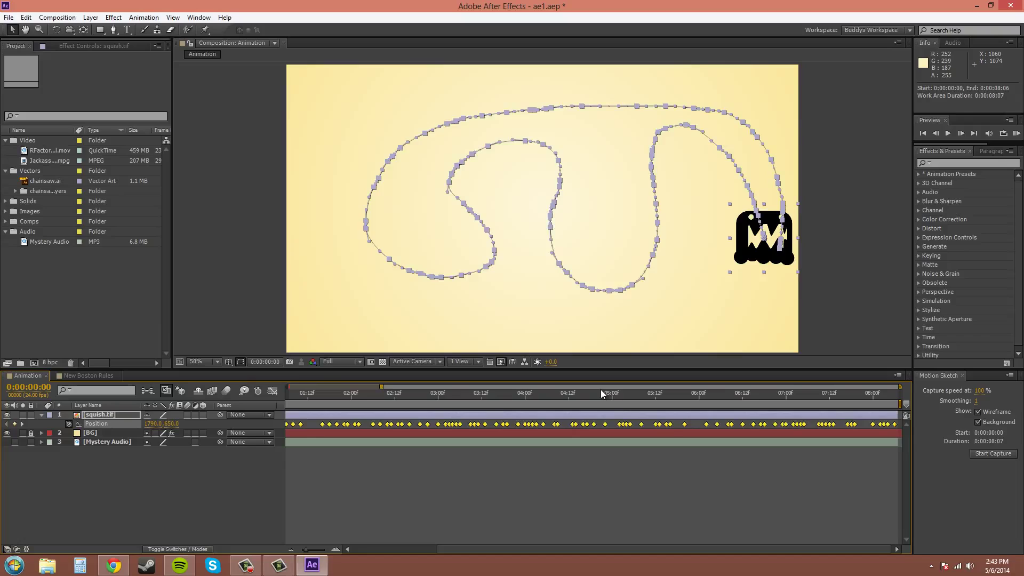
Remove the captured Position keyframes from squish.tif and set the motion sketch smoothing to 5.
key(ctrl+z)
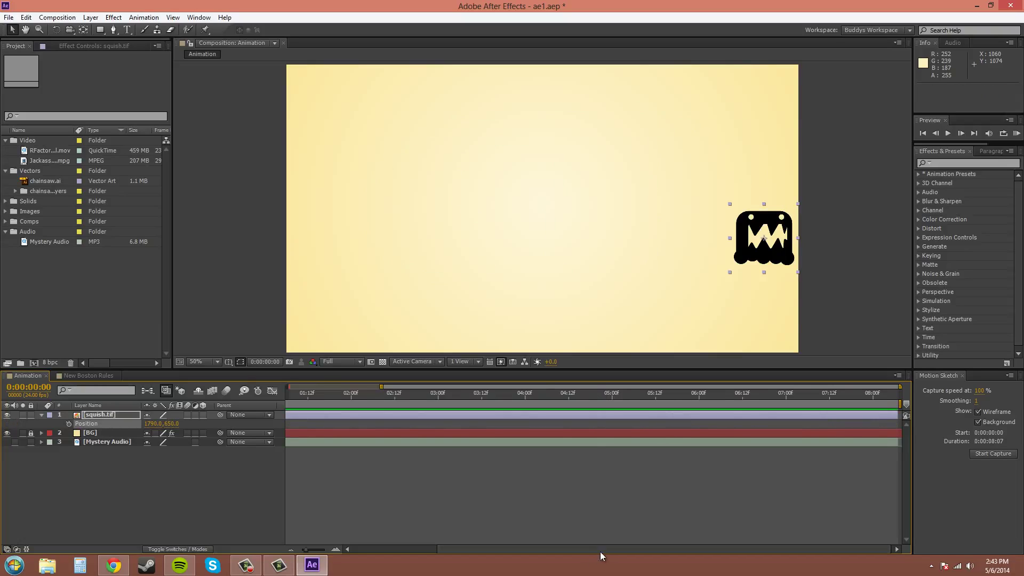
mouse_move(597, 549)
mouse_down()
mouse_move(546, 550)
mouse_move(470, 527)
mouse_up()
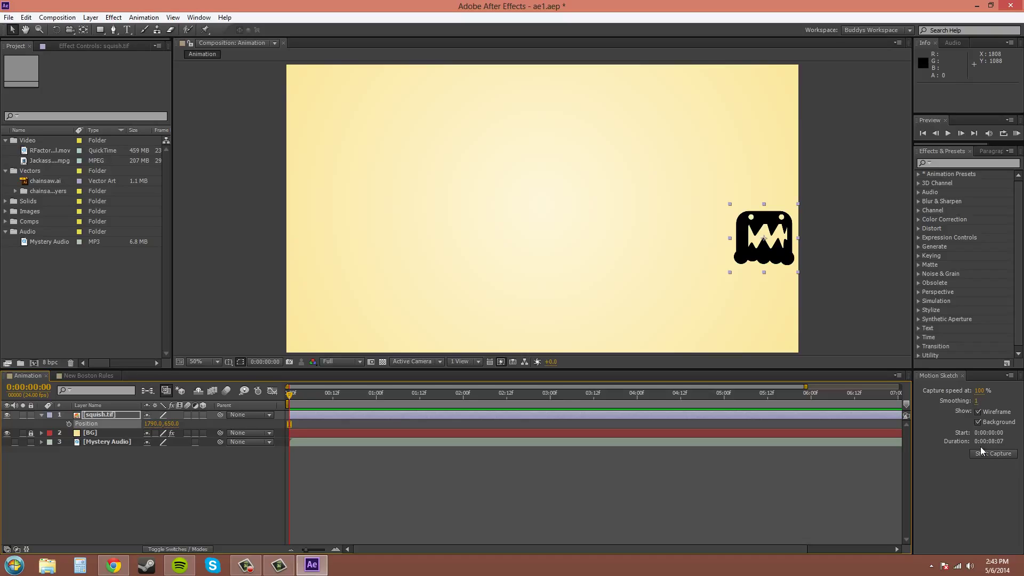
click(980, 410)
click(976, 400)
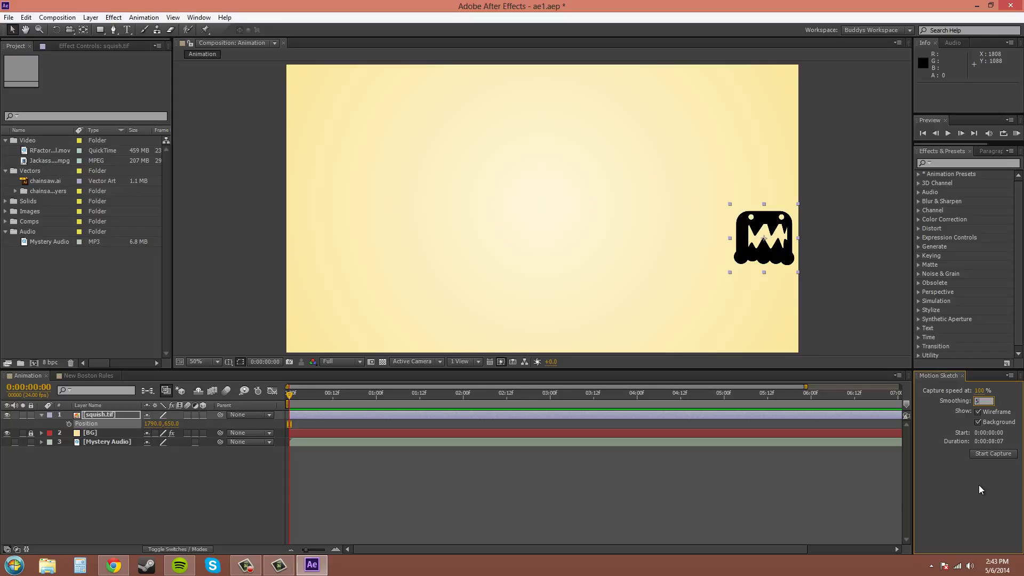
key(Return)
Unmute the Mystery Audio layer and capture a zigzag motion sketch for squish.tif, starting at the frame's upper-left corner.
click(14, 443)
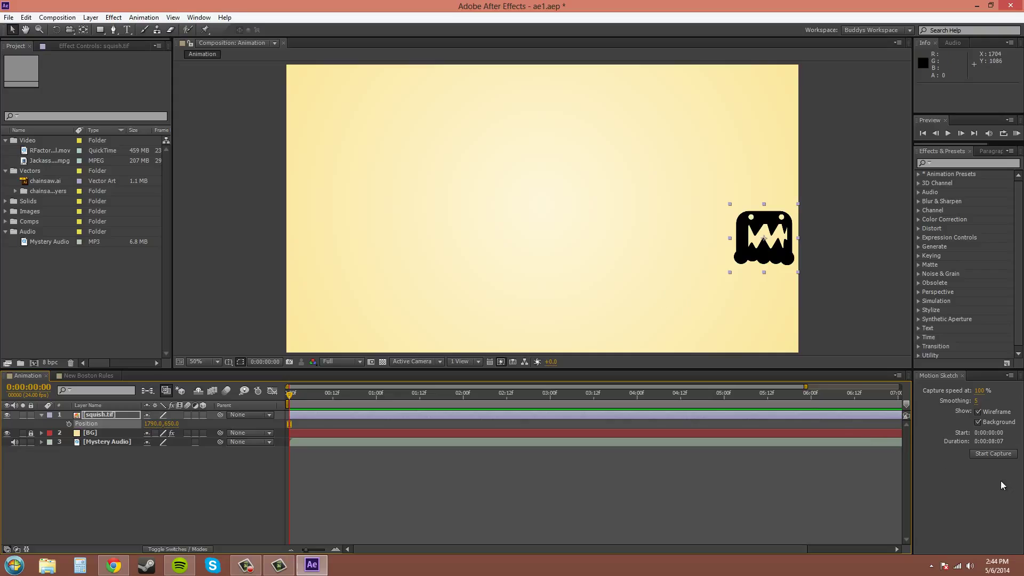
click(996, 455)
drag(764, 238, 626, 303)
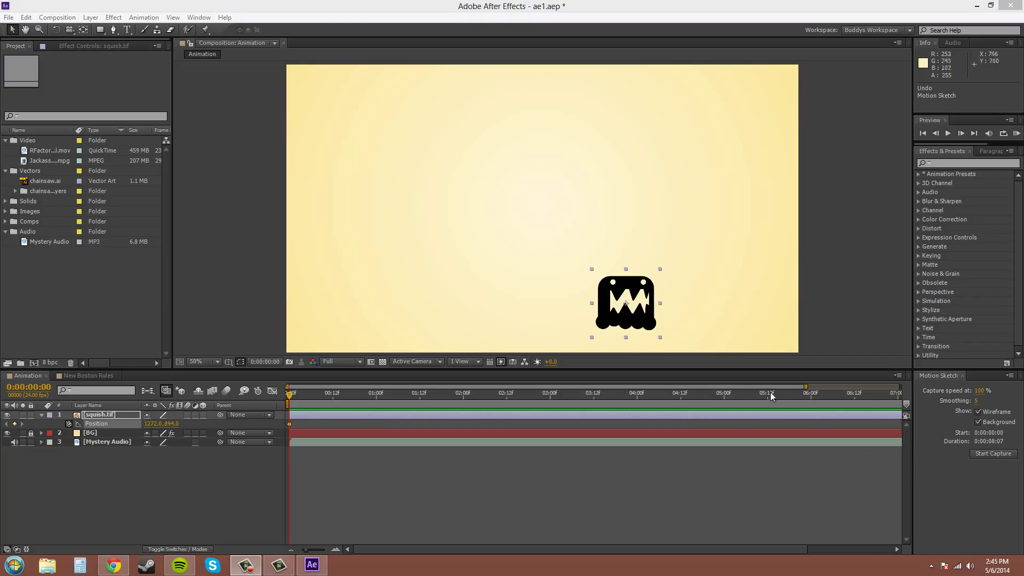
click(996, 455)
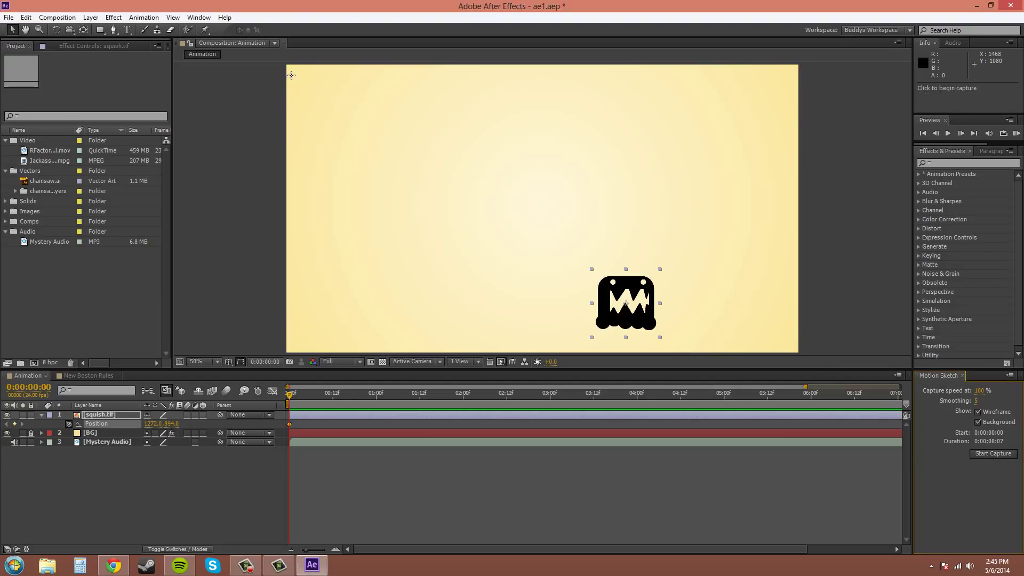
mouse_move(293, 74)
mouse_down()
mouse_move(315, 100)
mouse_move(324, 187)
mouse_move(389, 201)
mouse_move(464, 151)
mouse_move(522, 152)
mouse_move(559, 207)
mouse_move(613, 210)
mouse_move(677, 186)
mouse_move(726, 241)
mouse_move(658, 279)
mouse_move(719, 320)
mouse_move(441, 275)
mouse_move(332, 229)
mouse_move(617, 139)
mouse_move(665, 110)
mouse_up()
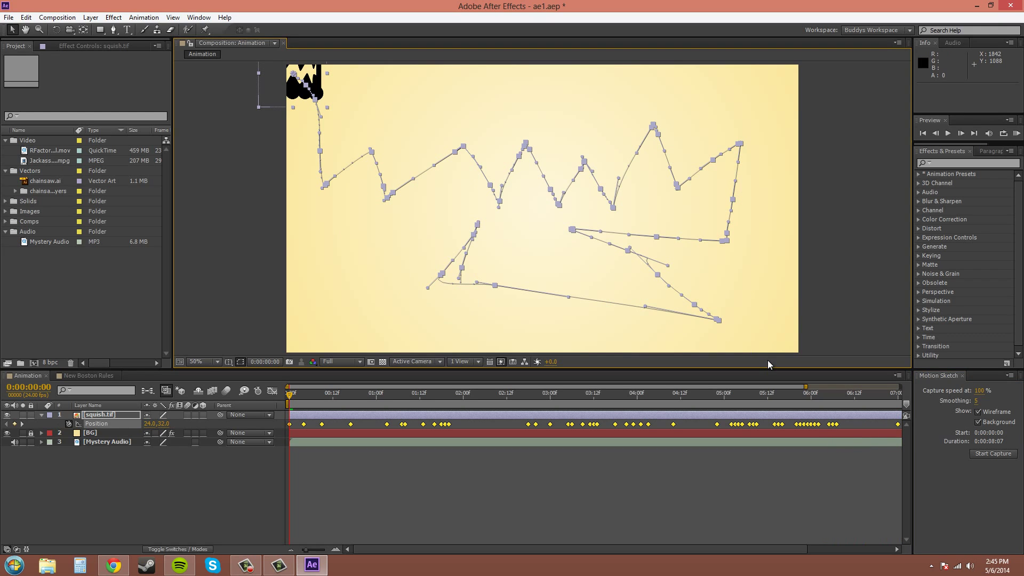
Play a RAM preview of the zigzag squish.tif animation with the audio on.
click(1017, 134)
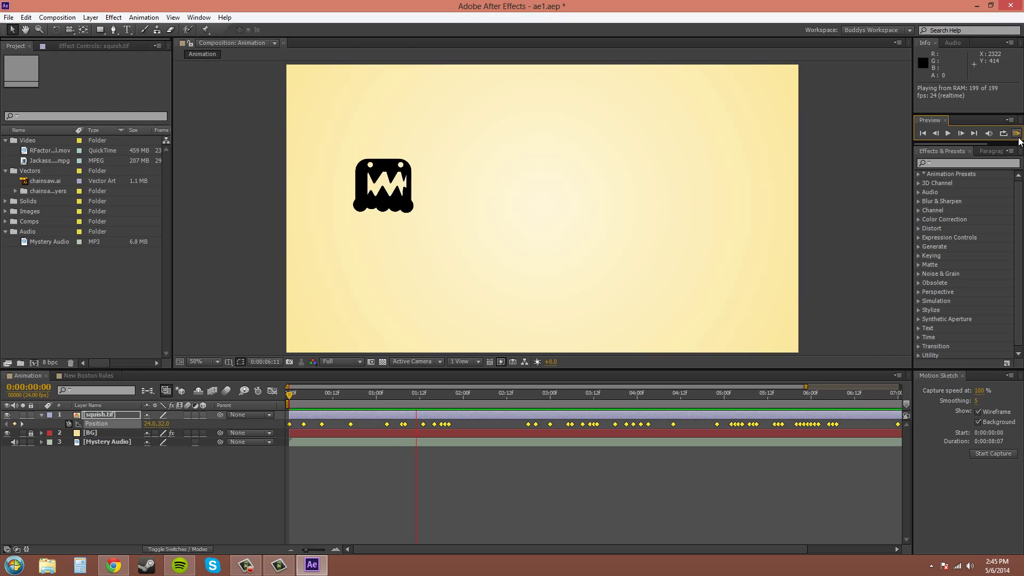
click(1017, 134)
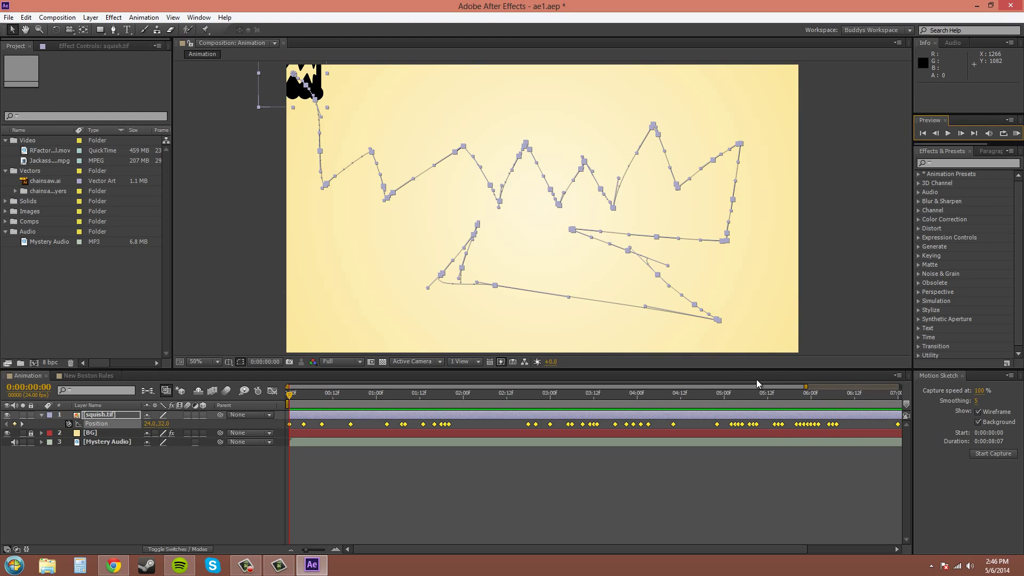
Select every Position keyframe on the squish.tif layer and delete them all.
click(873, 423)
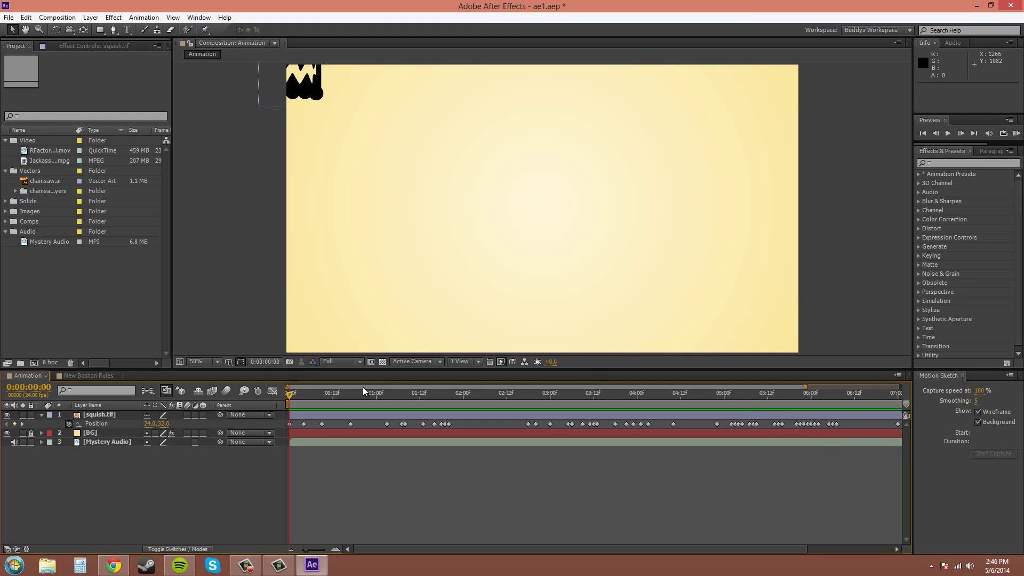
mouse_move(286, 420)
mouse_down()
mouse_move(440, 430)
mouse_move(933, 430)
mouse_move(901, 428)
mouse_up()
key(Delete)
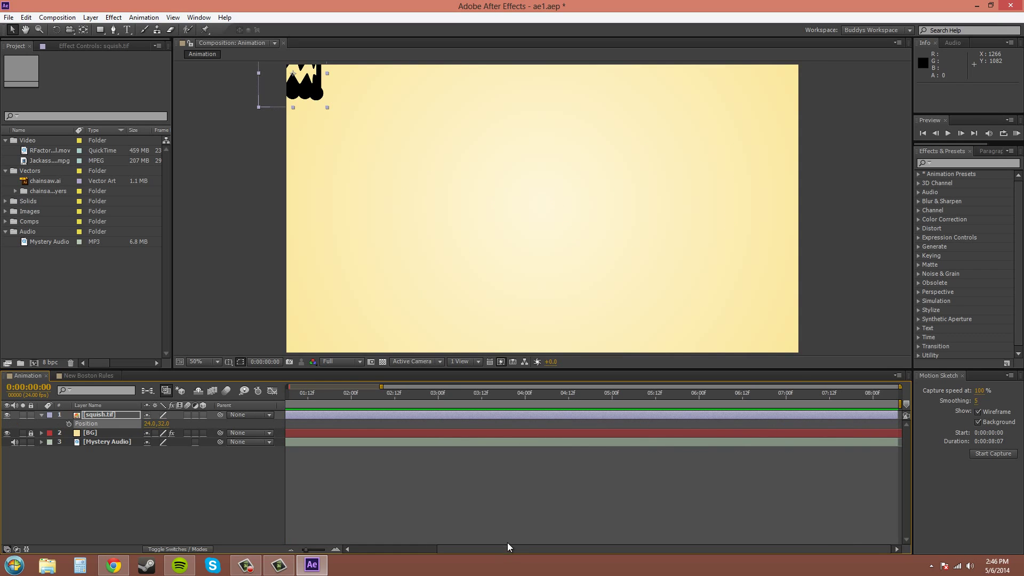
drag(507, 549, 376, 548)
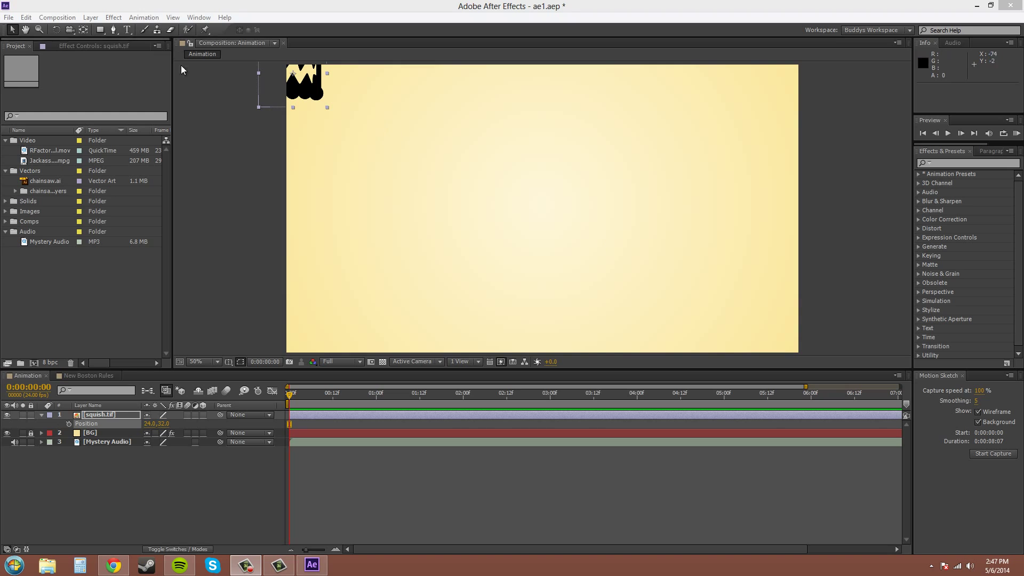
Move the squish.tif layer down into the frame's upper-left area, to a position of about 370, 320.
click(11, 29)
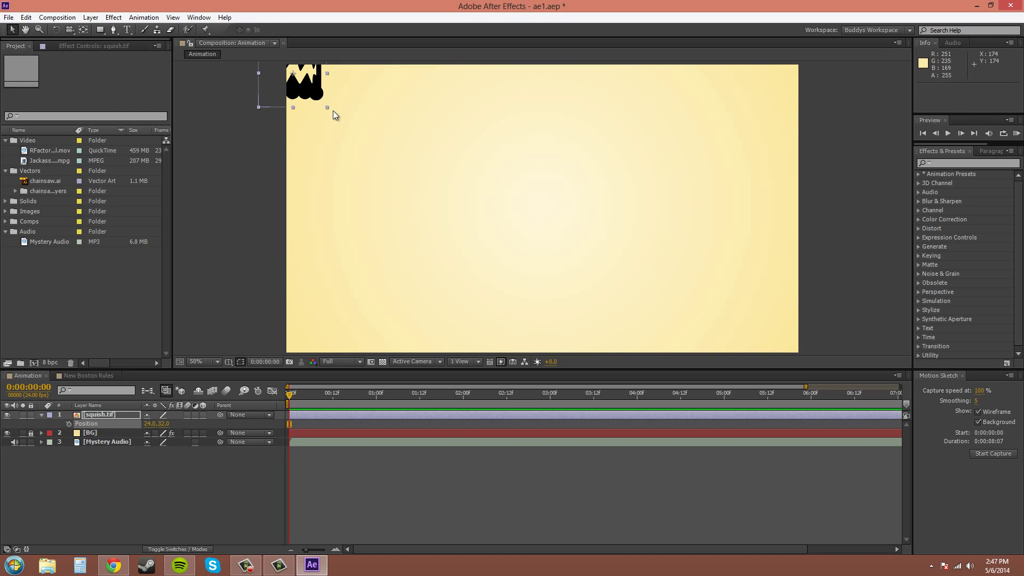
drag(327, 104, 419, 181)
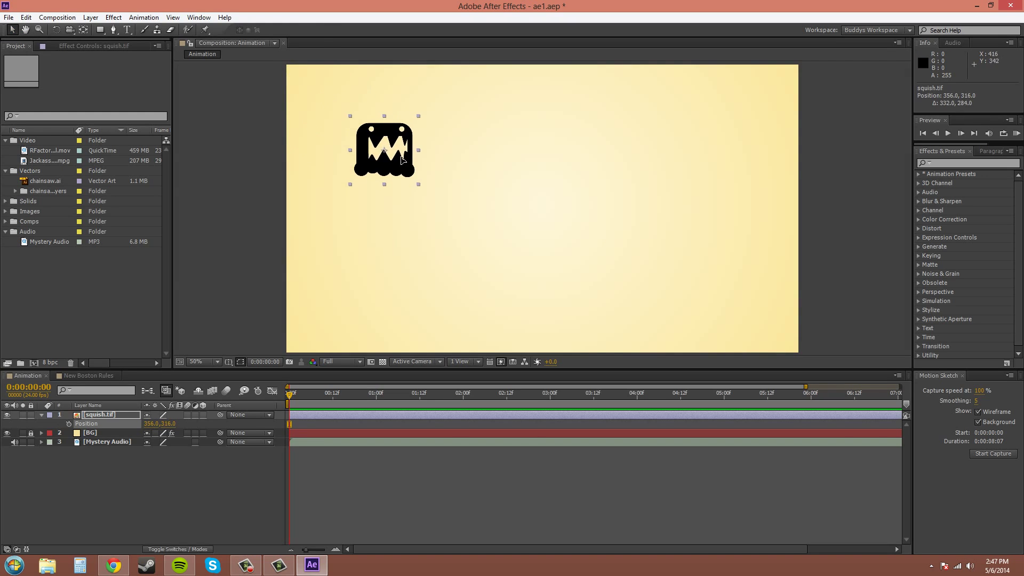
In the Display preferences, limit the motion path to No More Than 0:00:15:00 and accept the change.
click(8, 18)
mouse_move(26, 17)
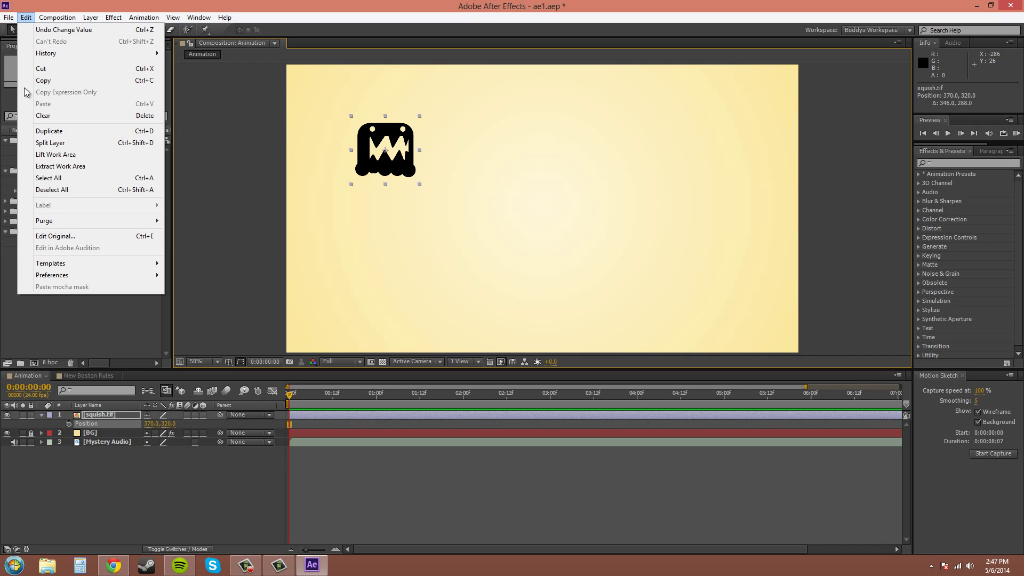
mouse_move(75, 279)
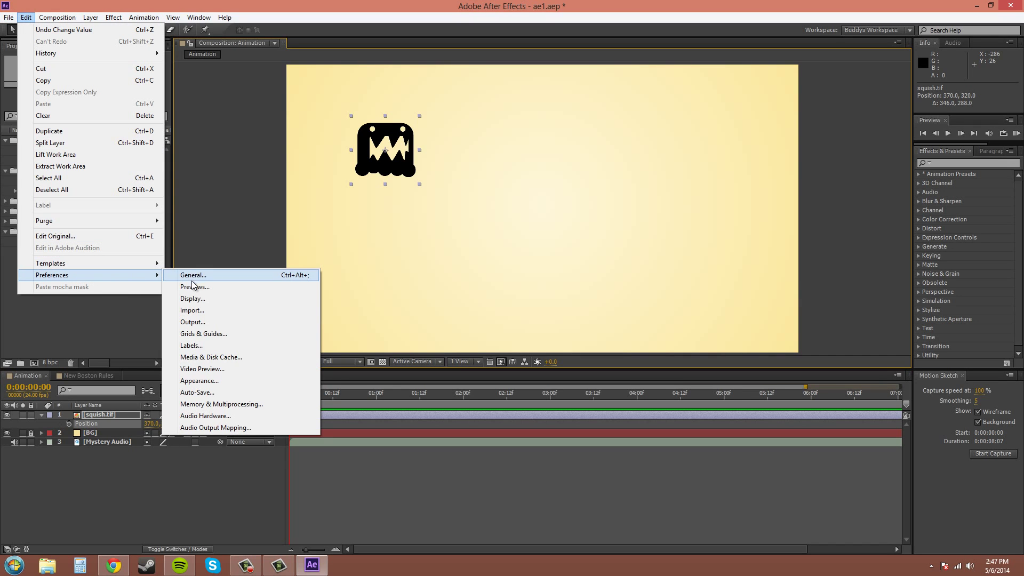
click(196, 300)
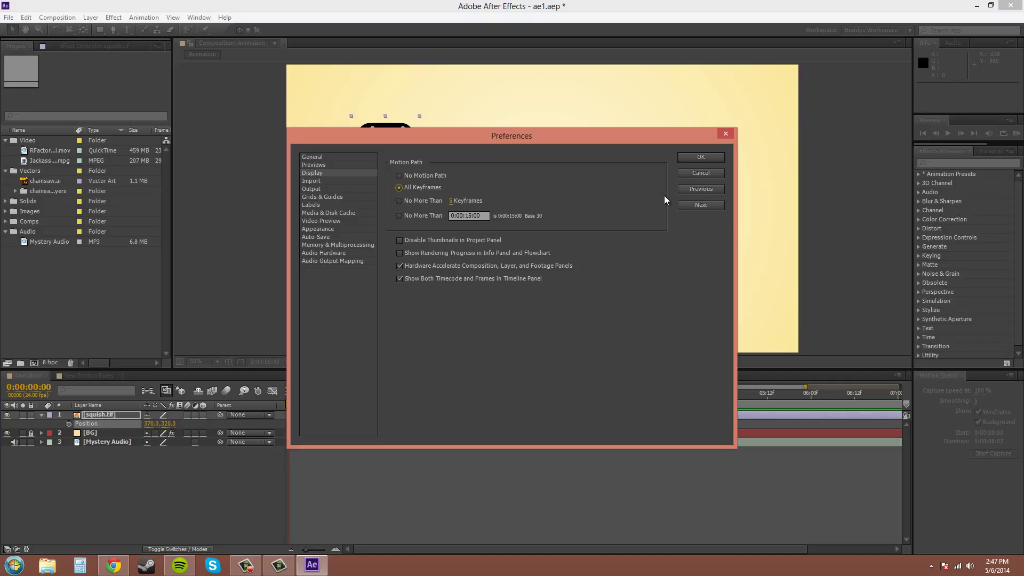
click(405, 216)
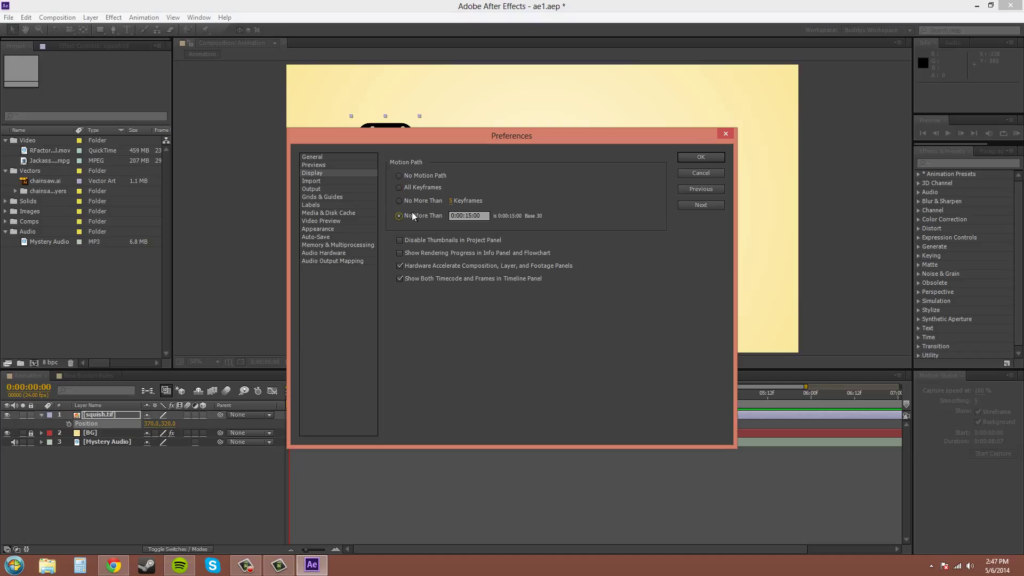
click(714, 158)
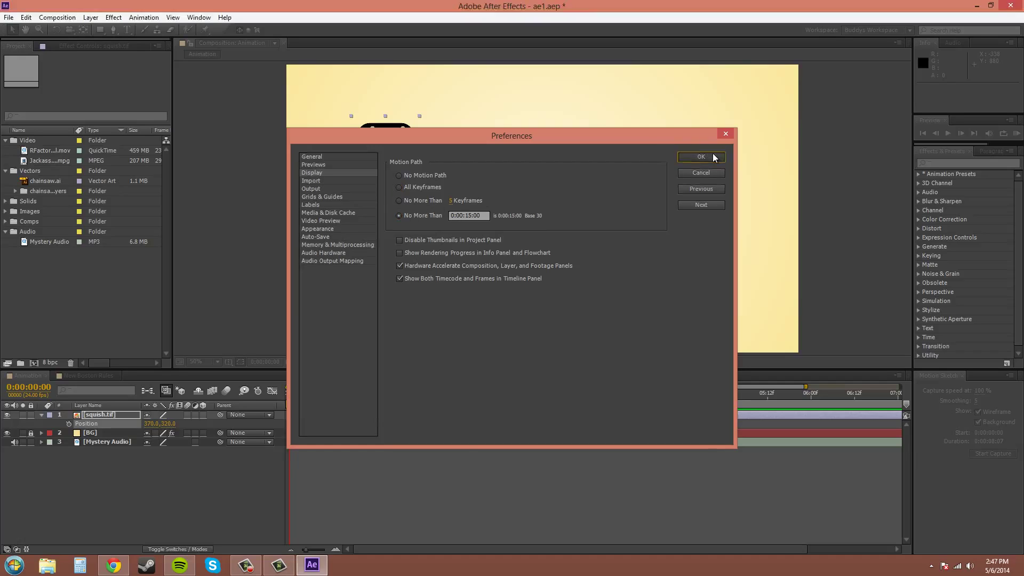